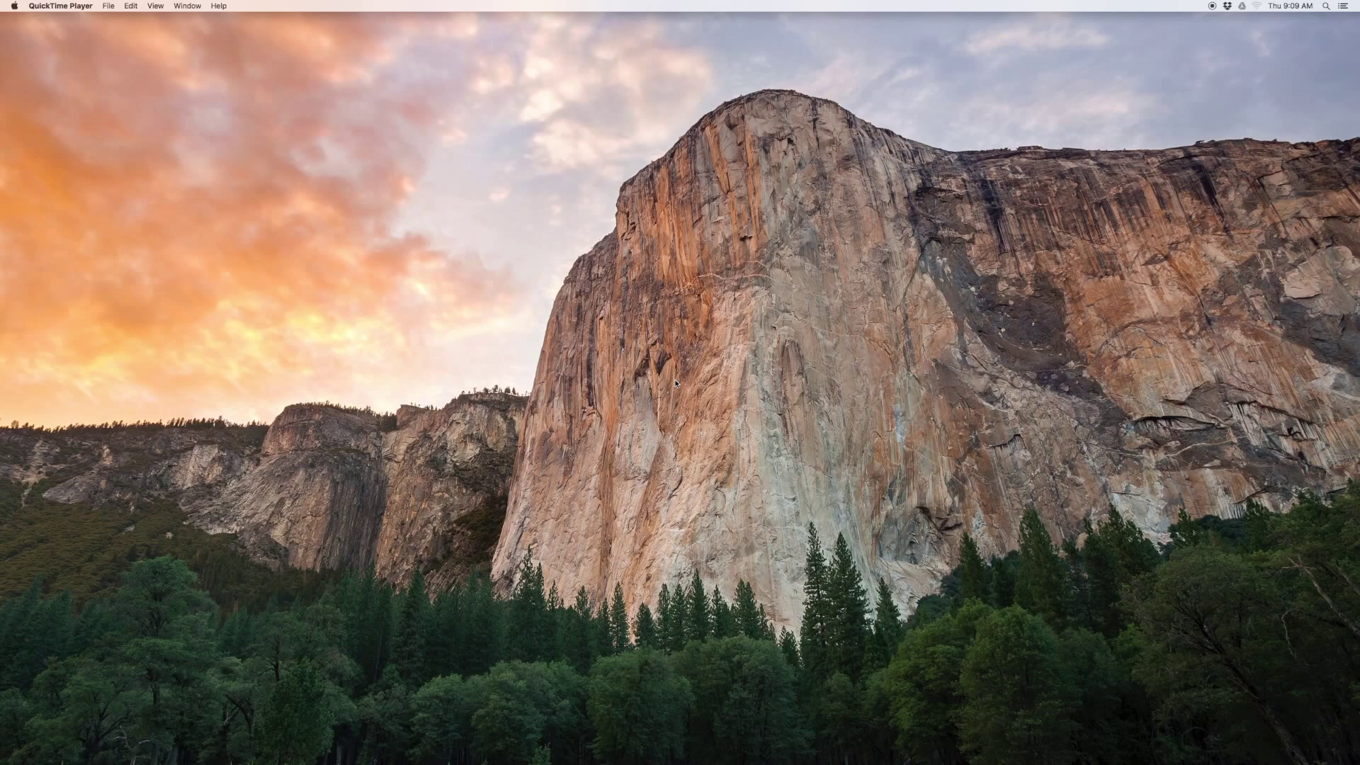
- Go to google.com/takeout in Chrome and sign in with the account password
key(super+Tab)
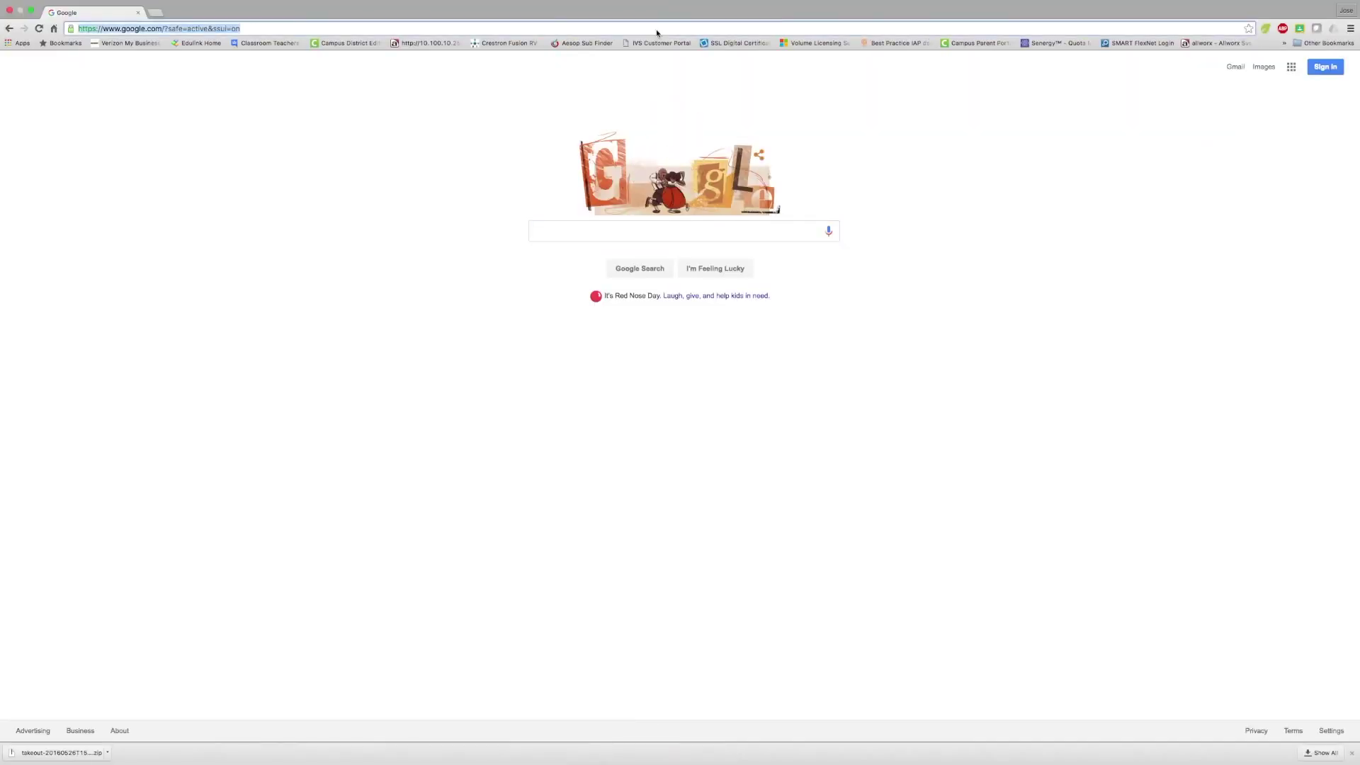
text(google.)
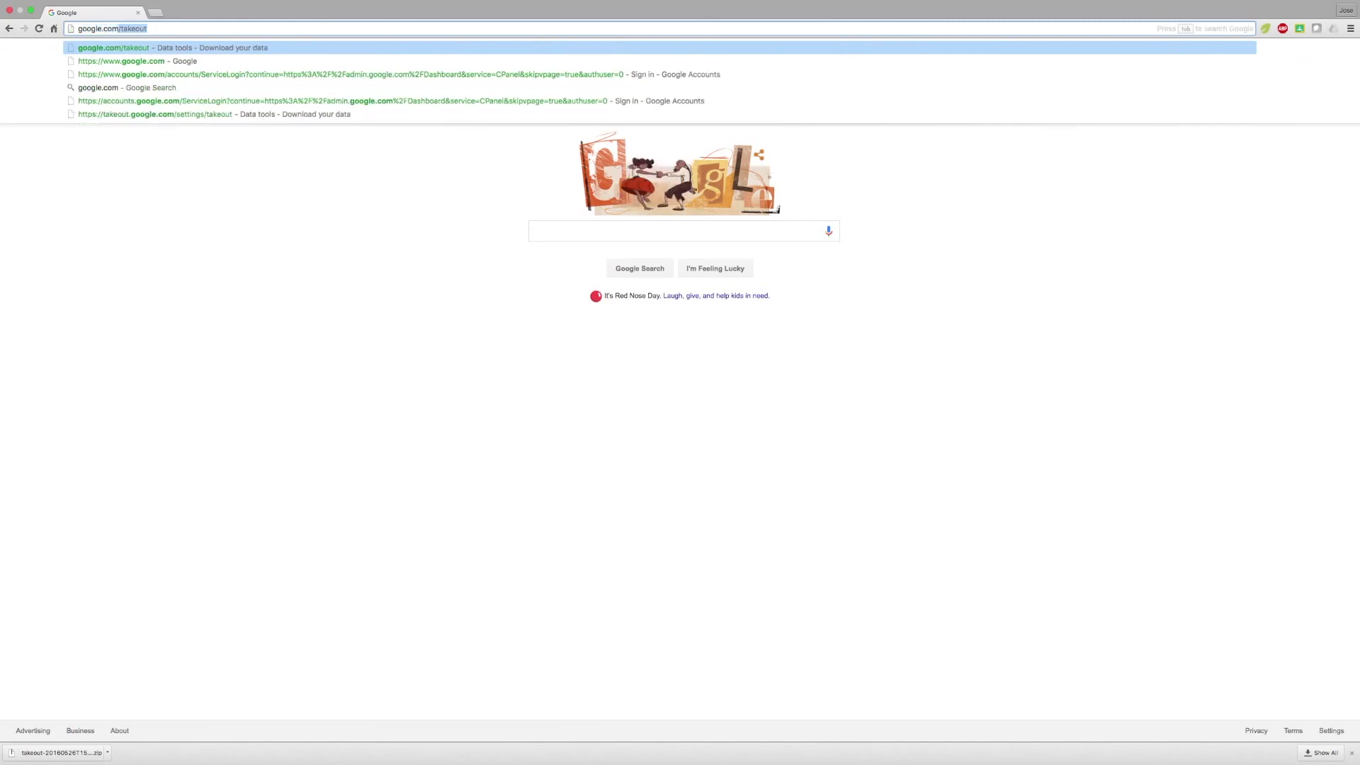
text(com/takeout)
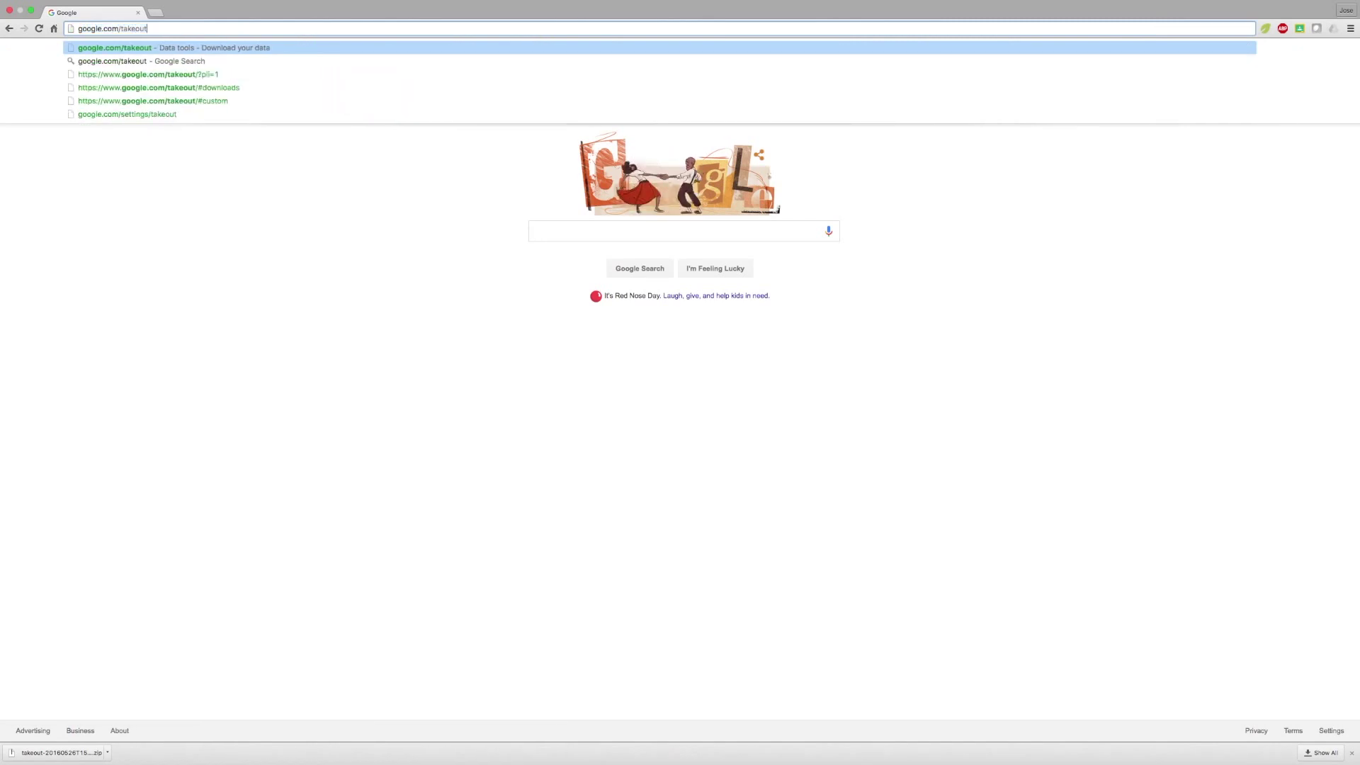
key(Return)
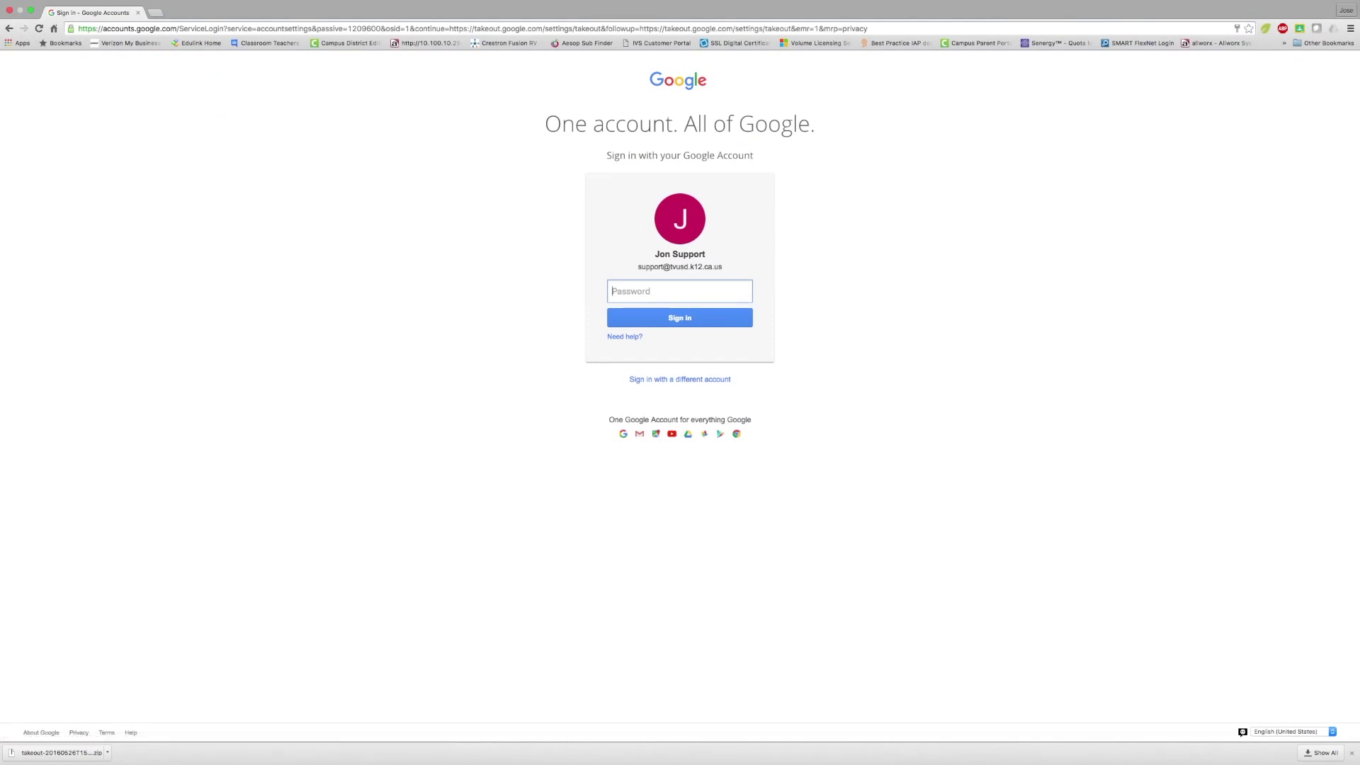
text(**)
text(******)
key(Return)
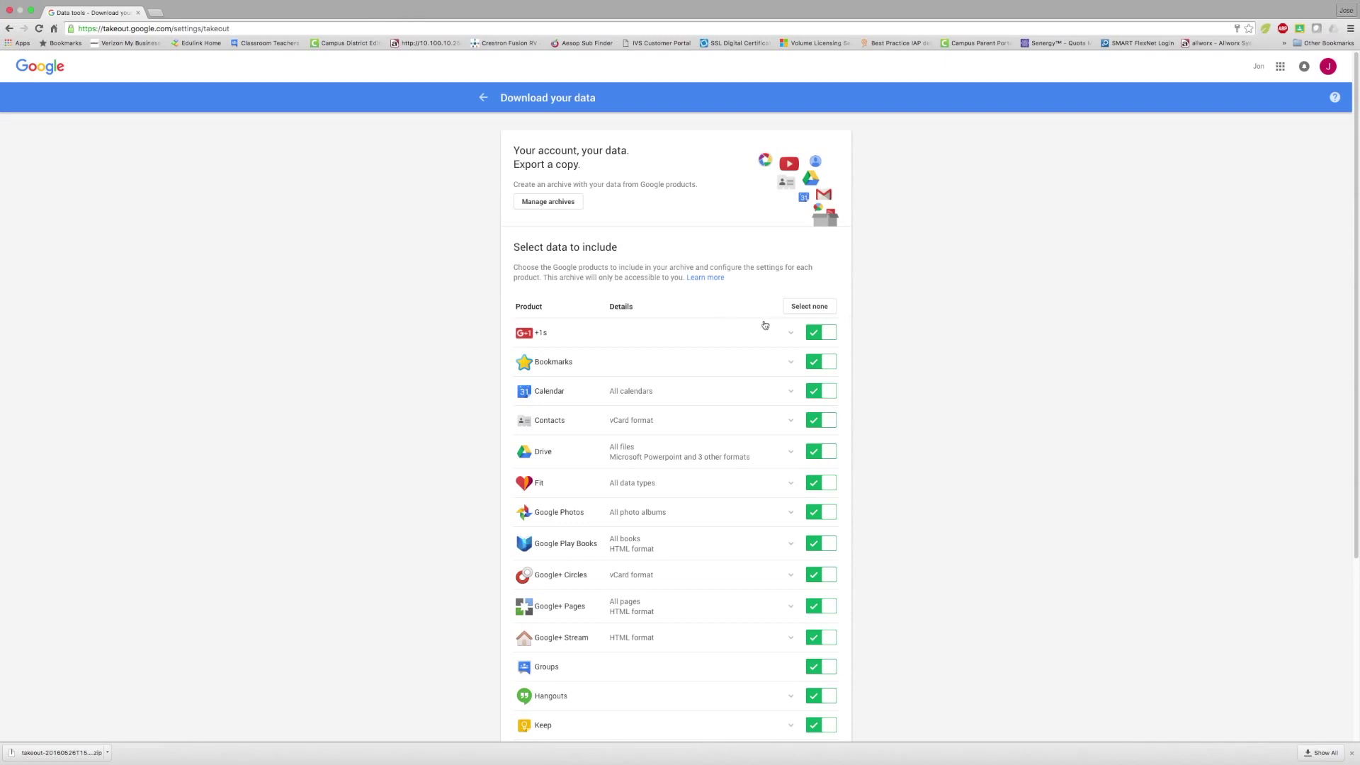
- Reselect all 19 products for export and continue to the archive format options
click(809, 308)
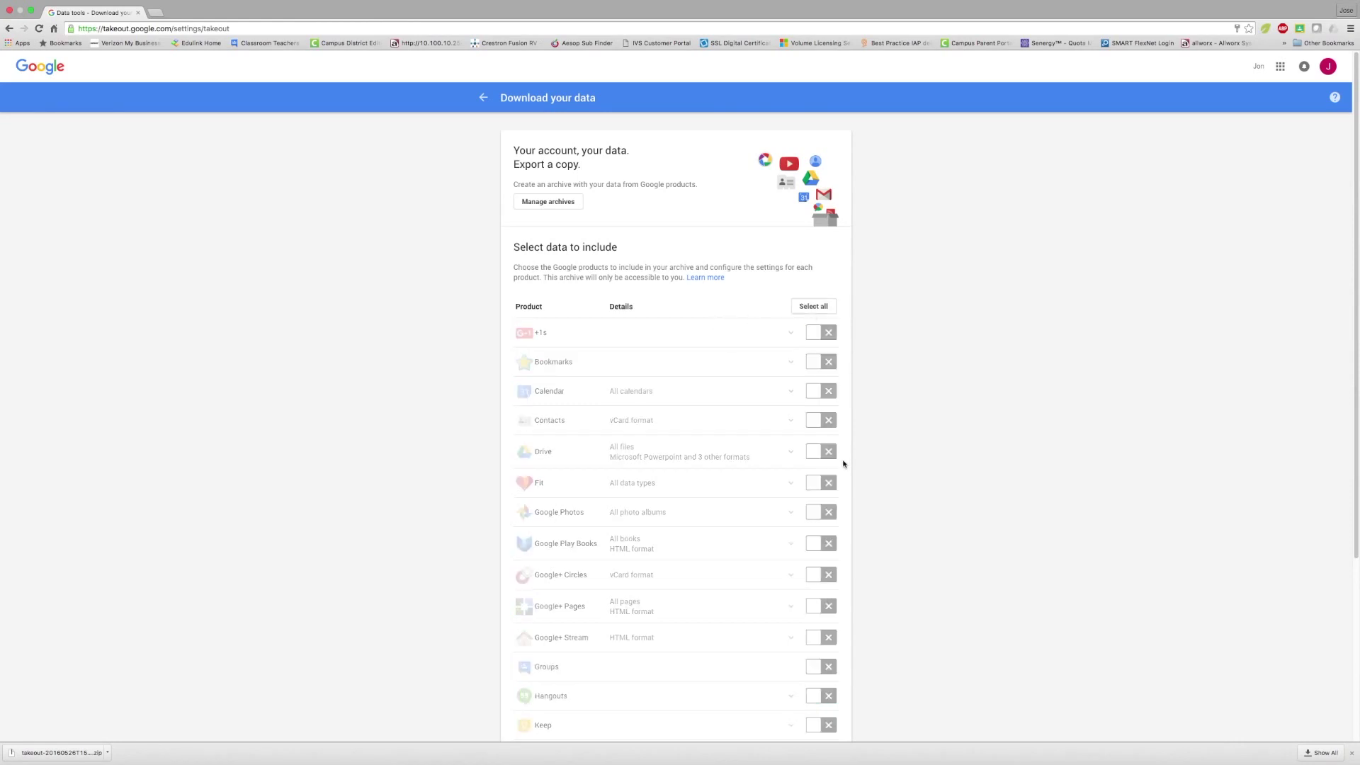
click(820, 453)
click(816, 308)
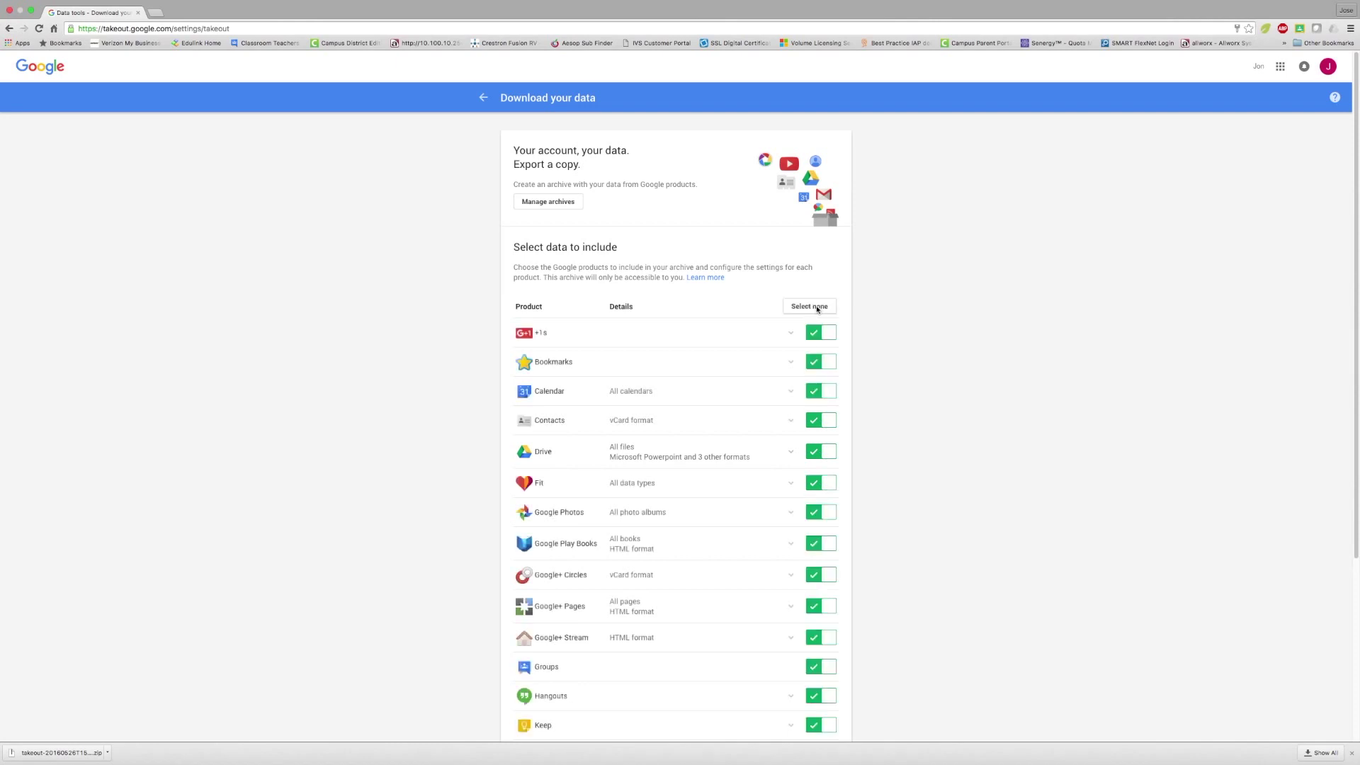
scroll(816, 308, down, 5)
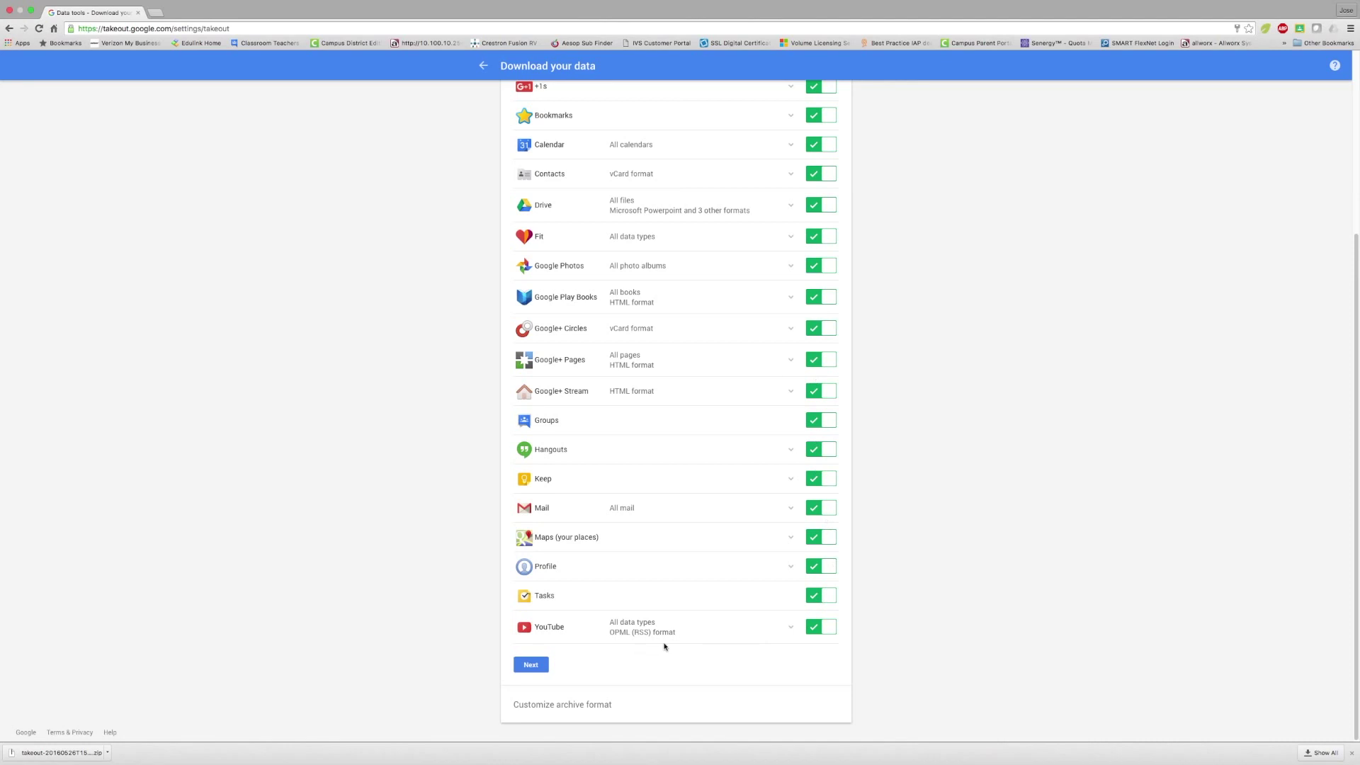
click(530, 665)
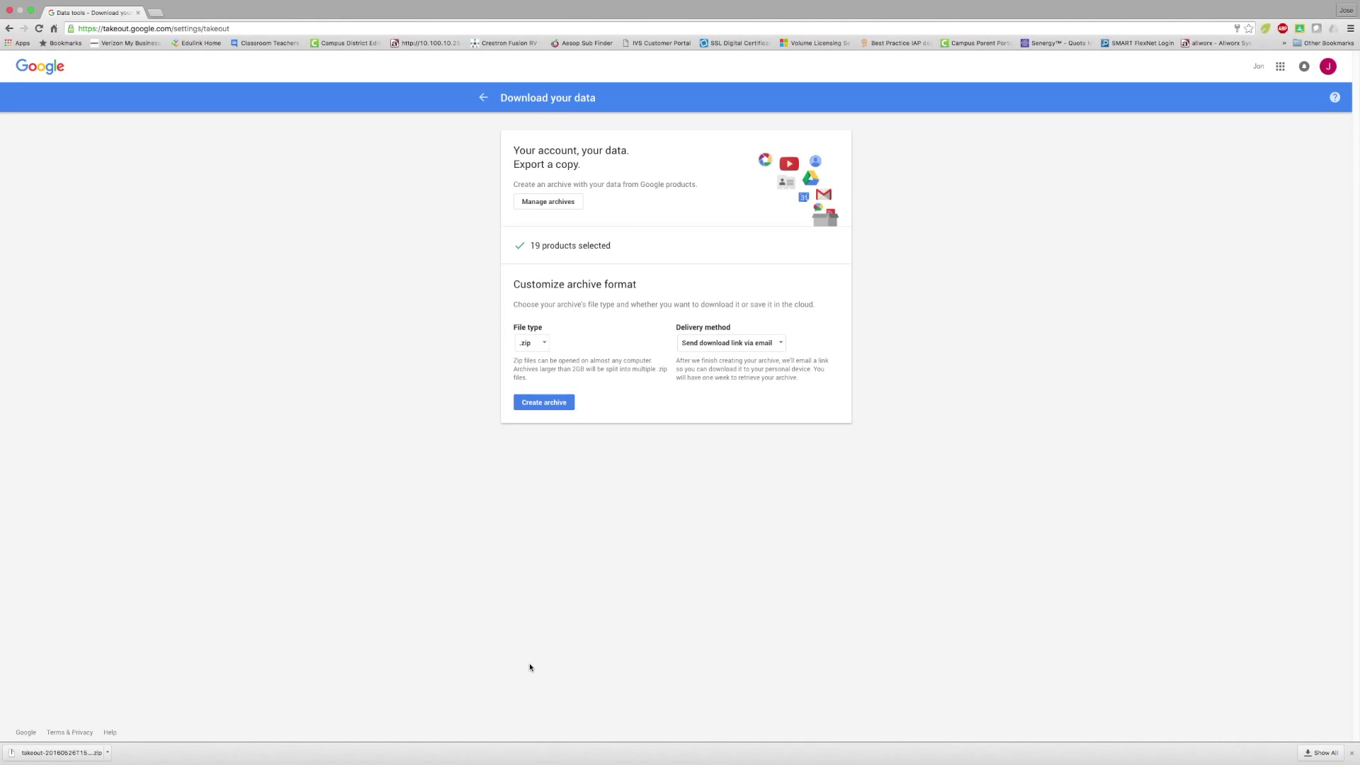
click(546, 346)
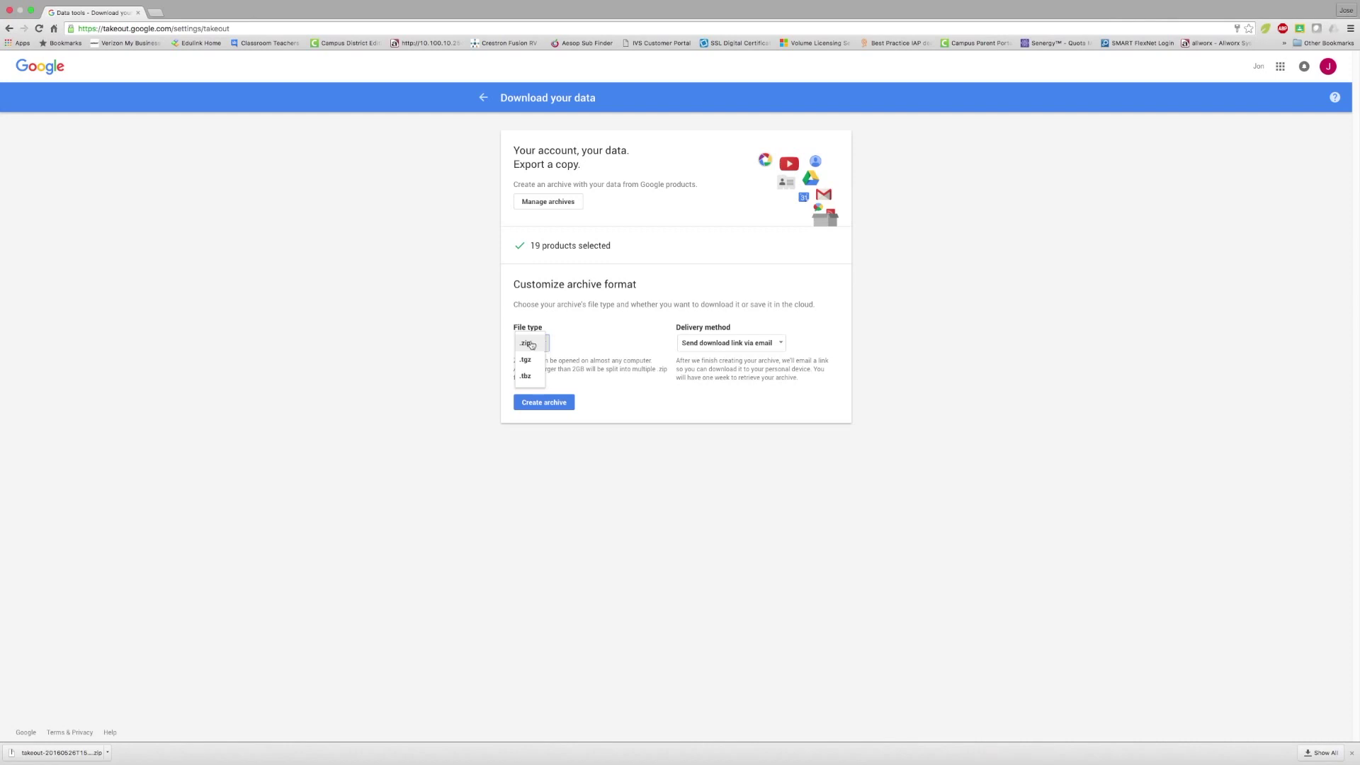
click(530, 344)
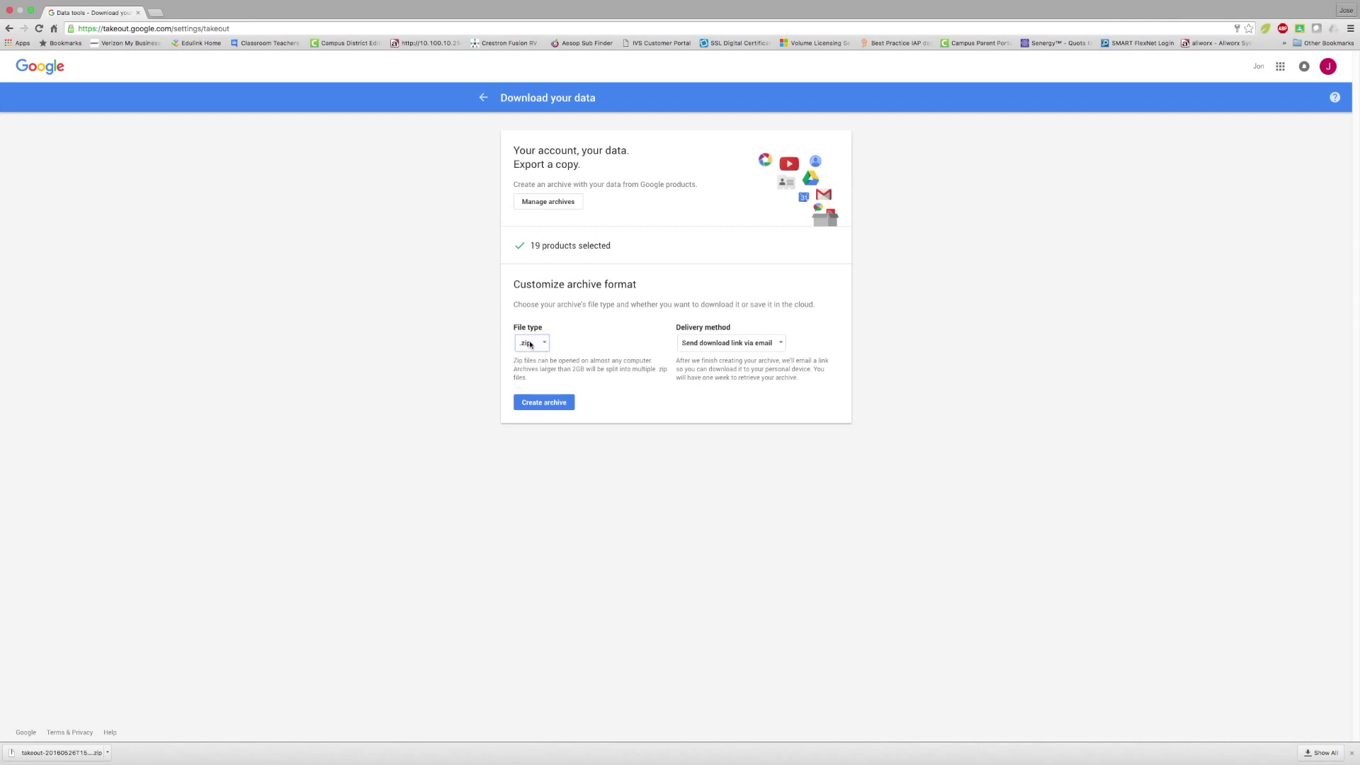
click(782, 345)
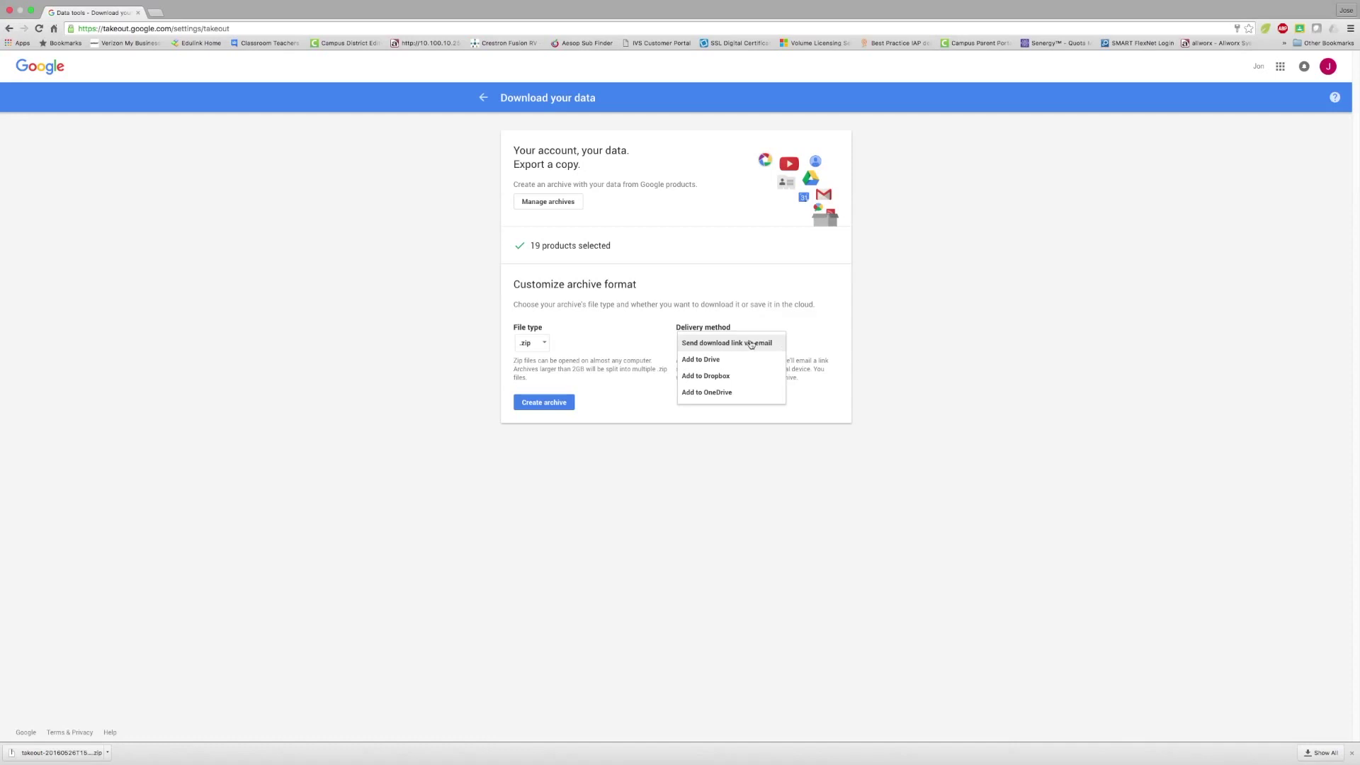
click(750, 346)
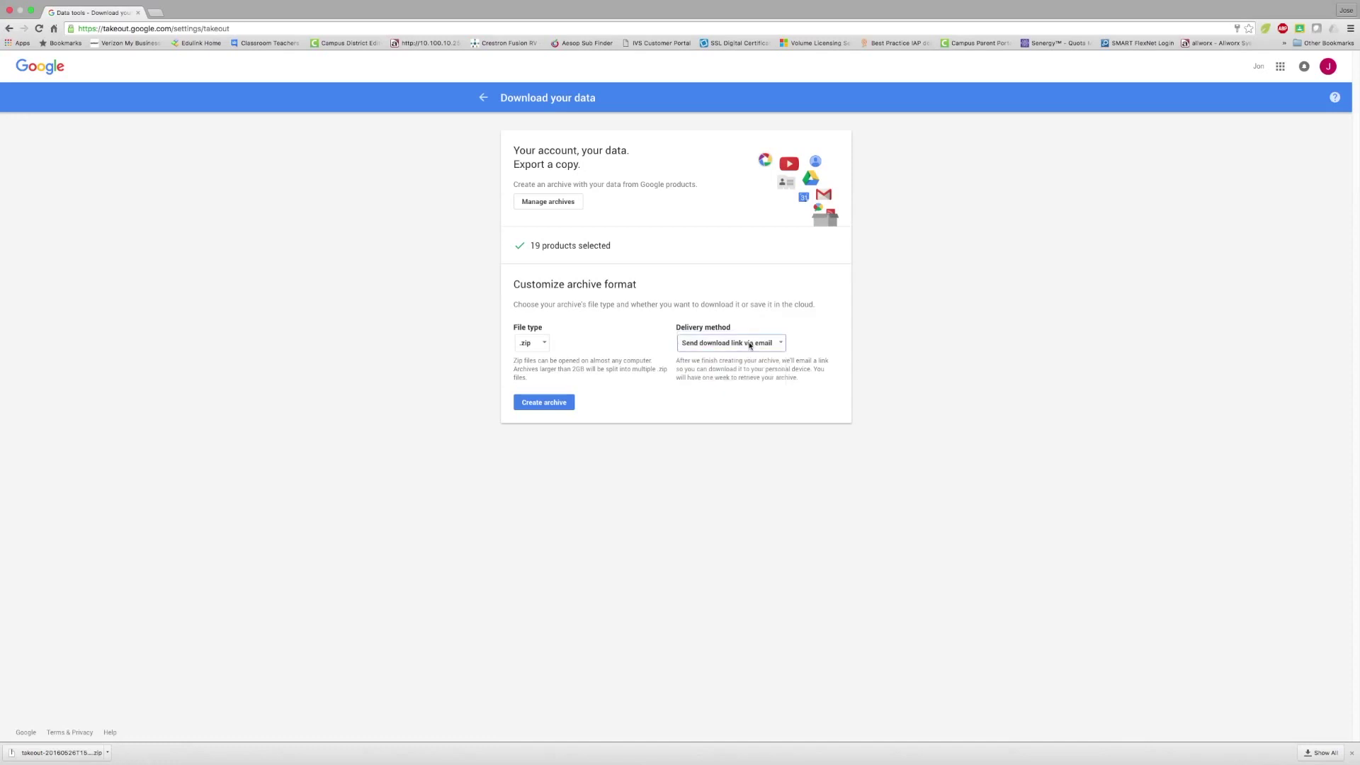
- Create and download the 19-product, 26.2 MB zip archive, then hide Chrome
click(544, 403)
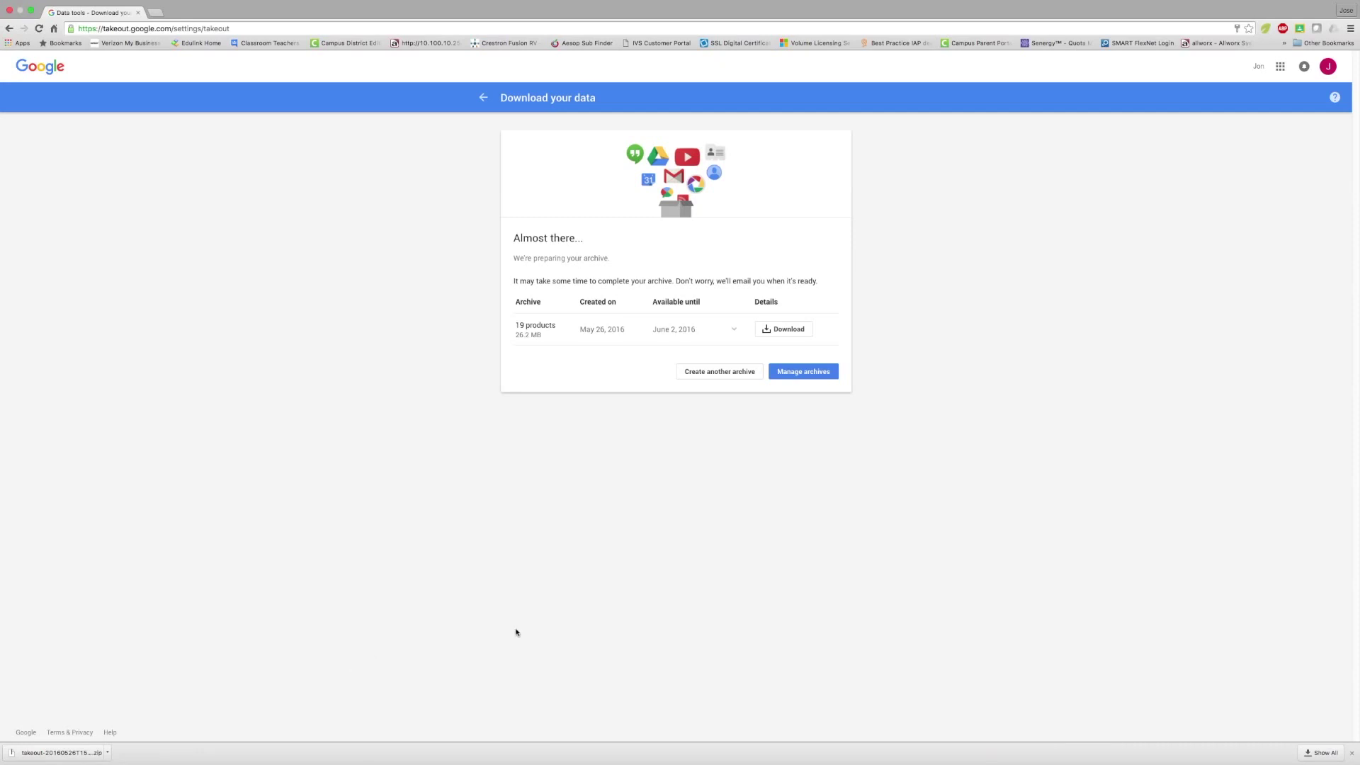
click(794, 330)
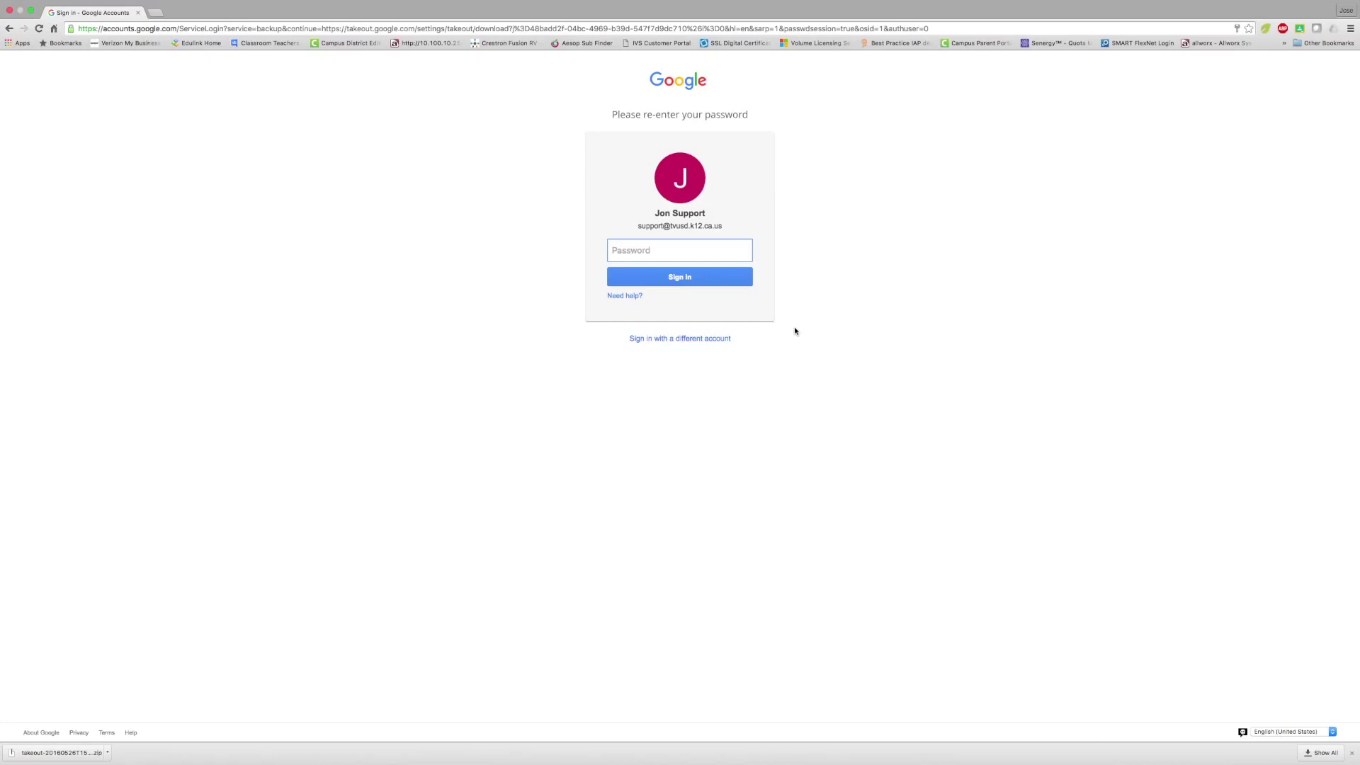
text(••••••)
key(Return)
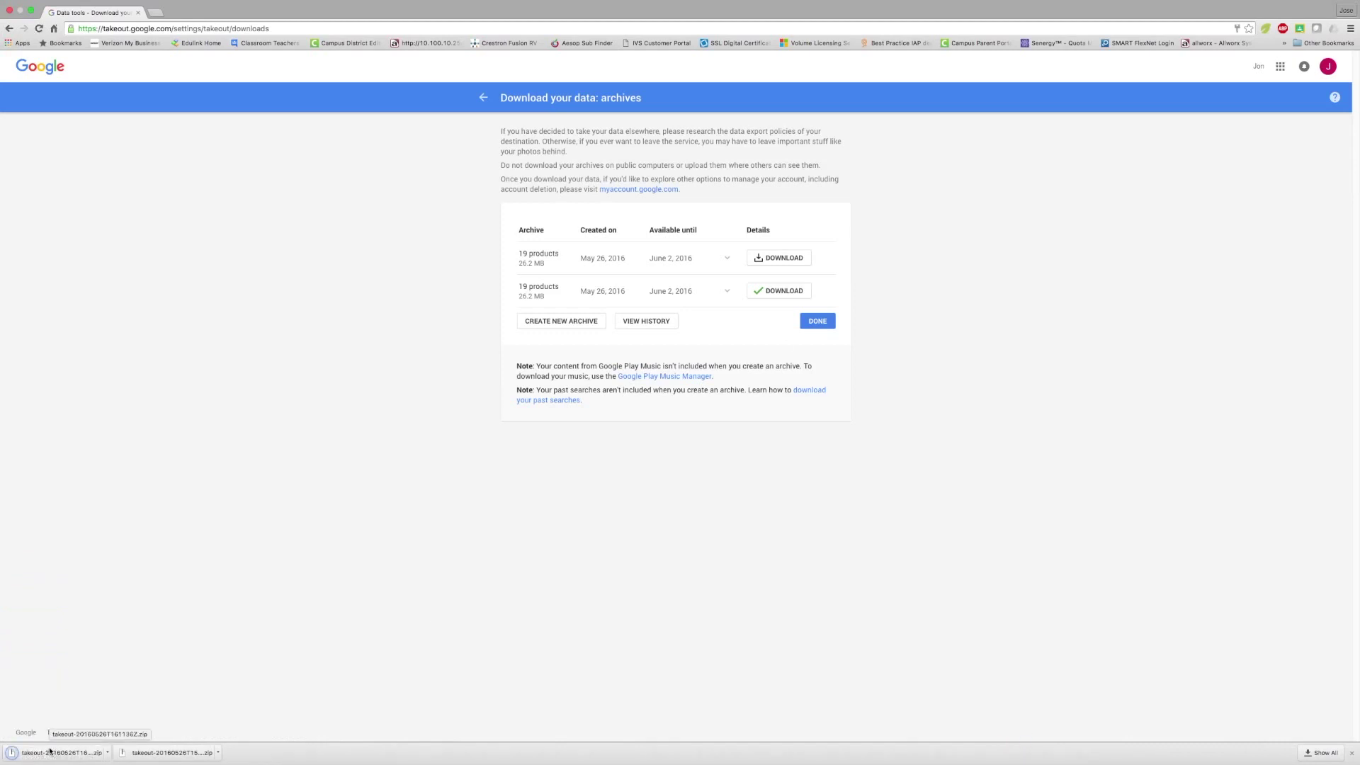
key(super+Tab)
key(alt+super+h)
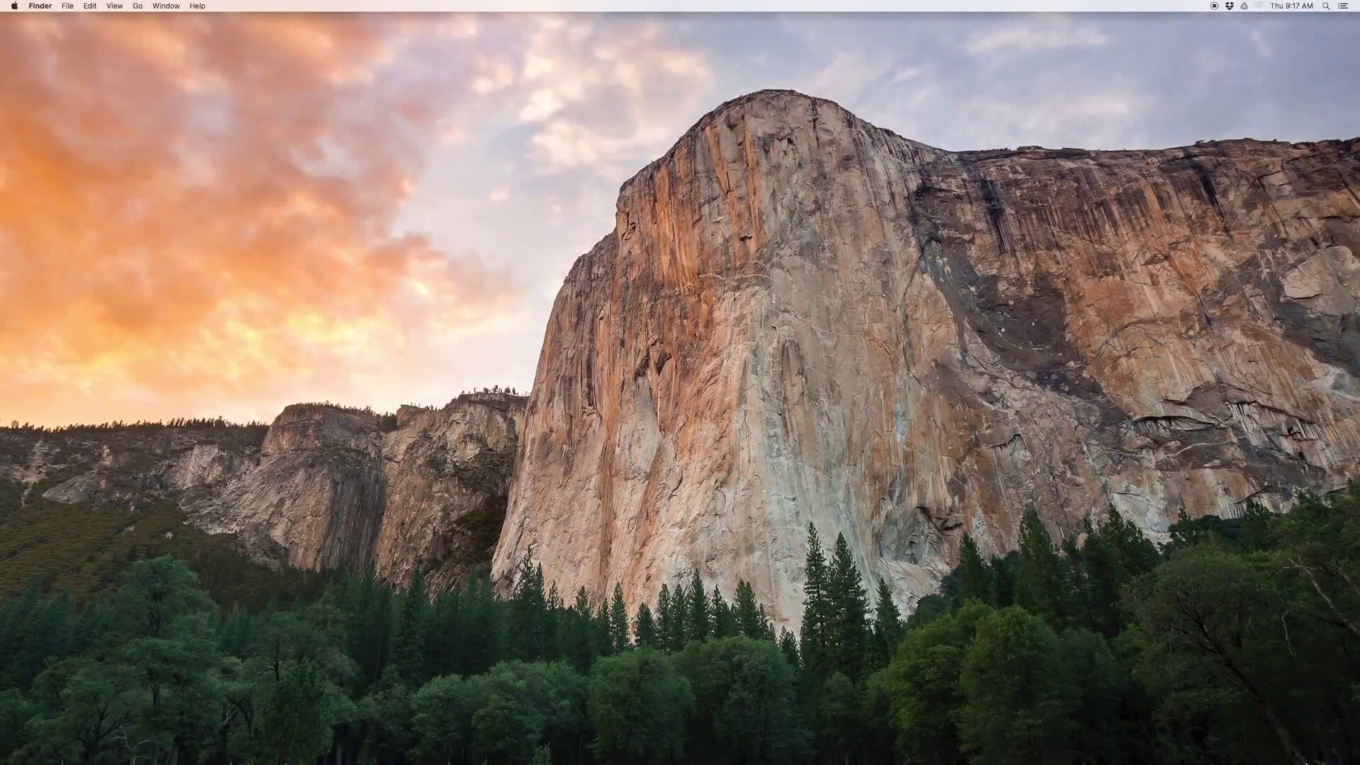
- Drag the newest takeout zip from the Downloads folder onto the desktop and close Downloads
click(1014, 747)
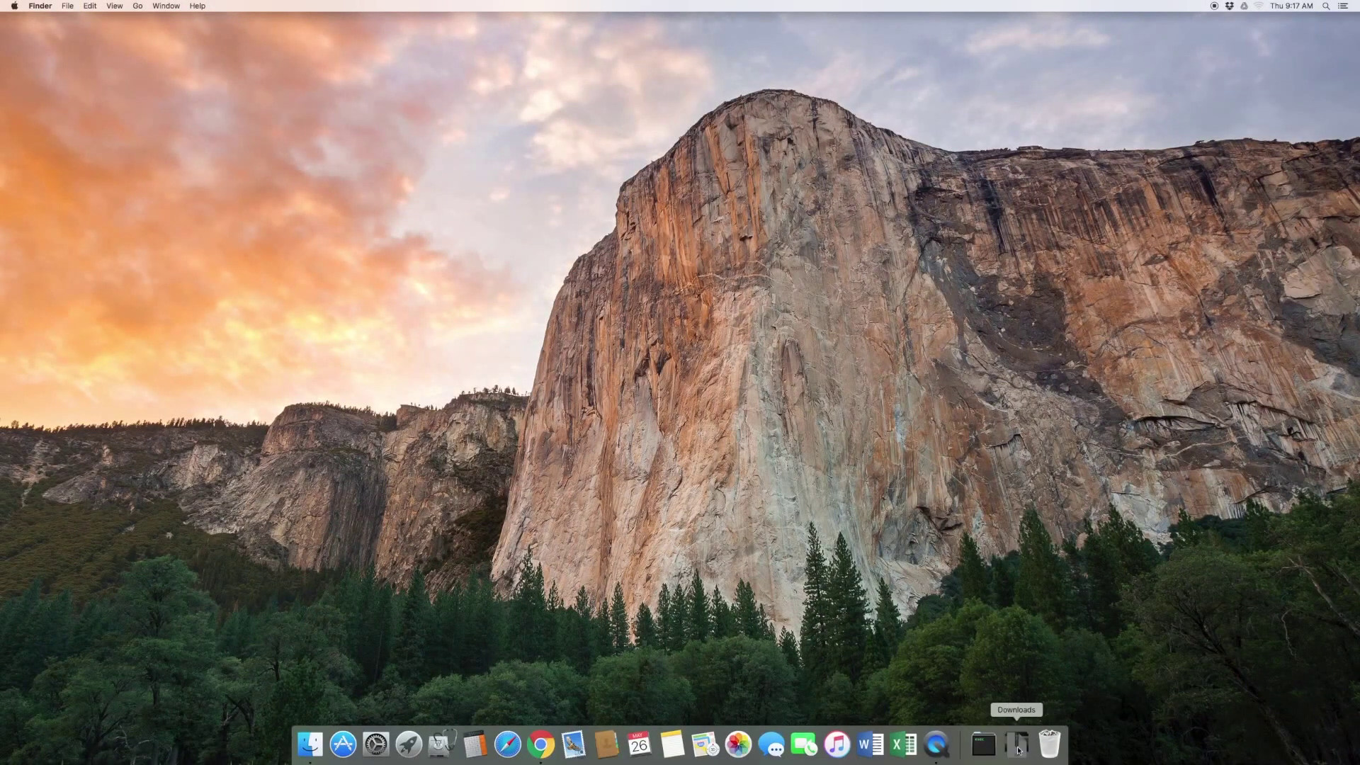
click(1050, 432)
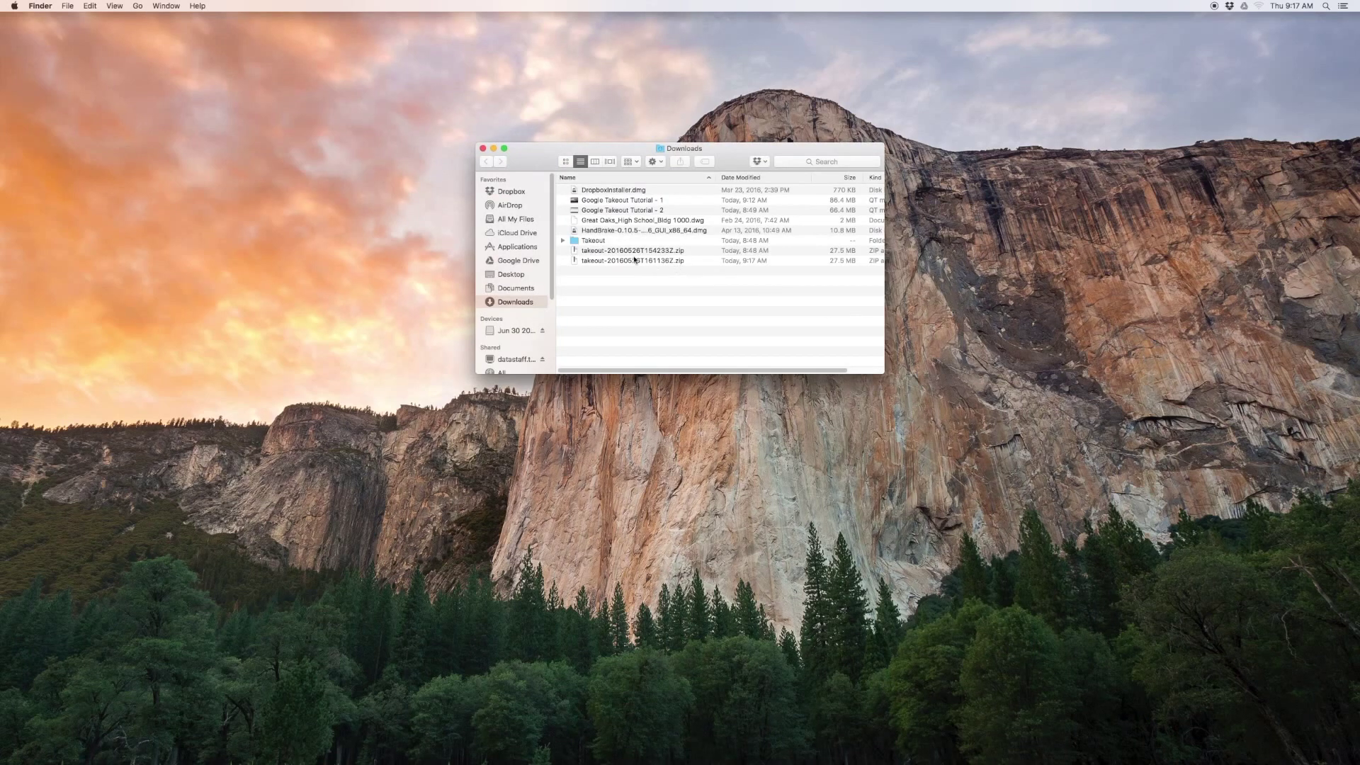
click(611, 261)
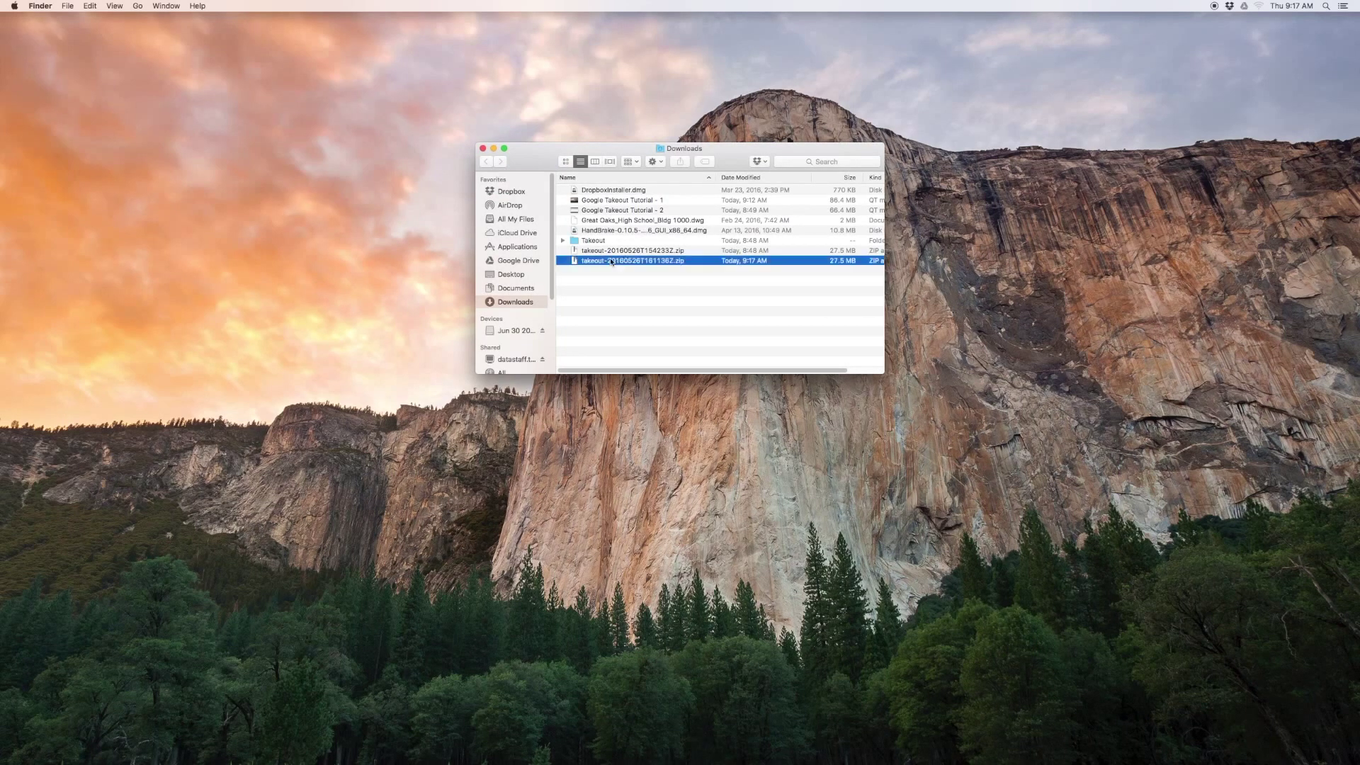
drag(611, 260, 684, 453)
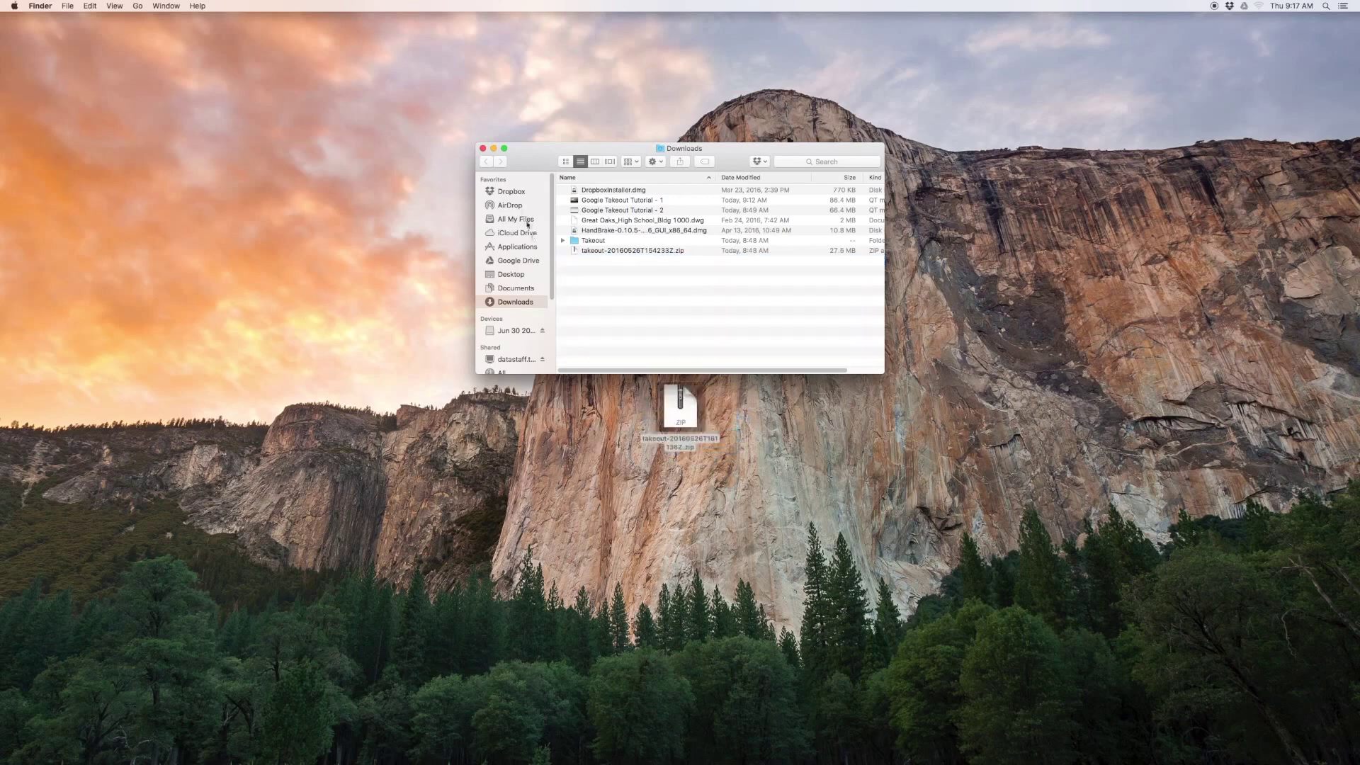
click(482, 149)
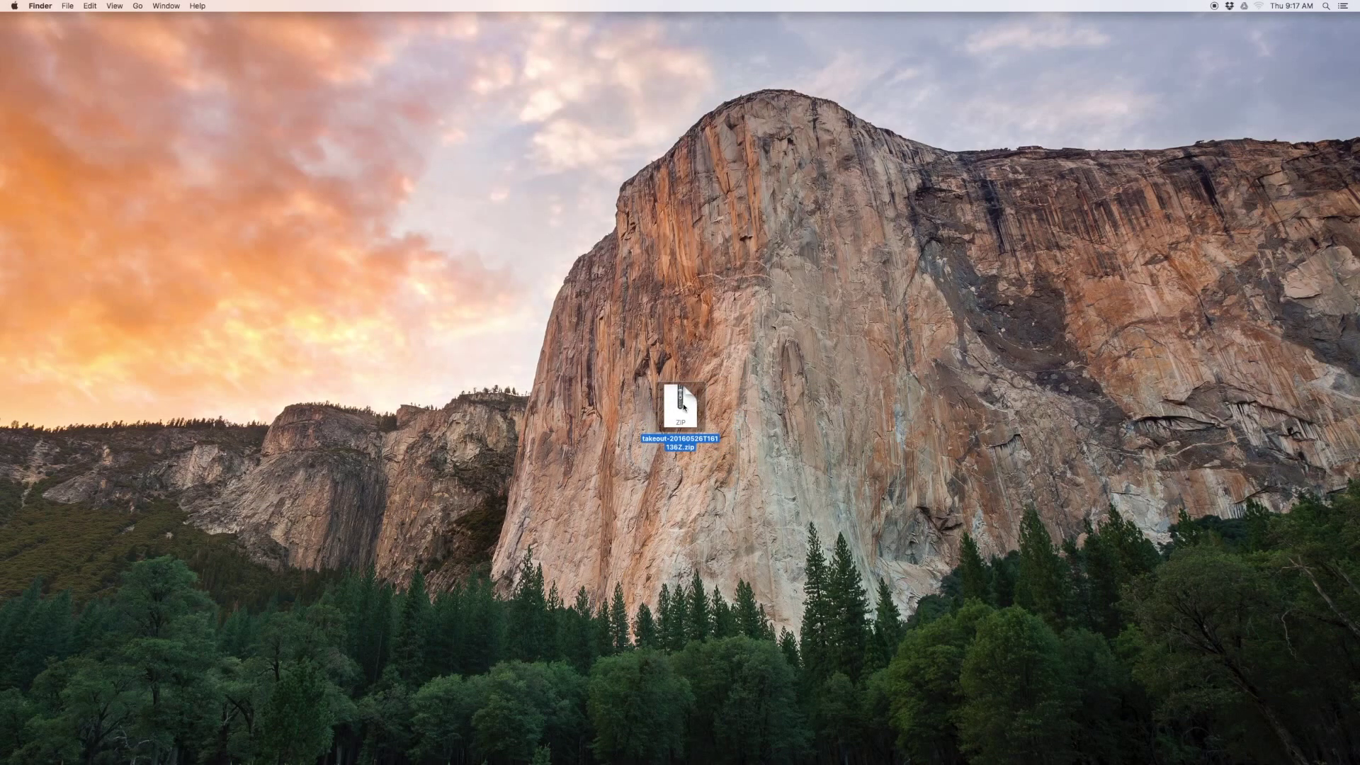
- Unzip the takeout archive, open the Takeout folder, and browse its Drive and Calendar folders
double_click(684, 407)
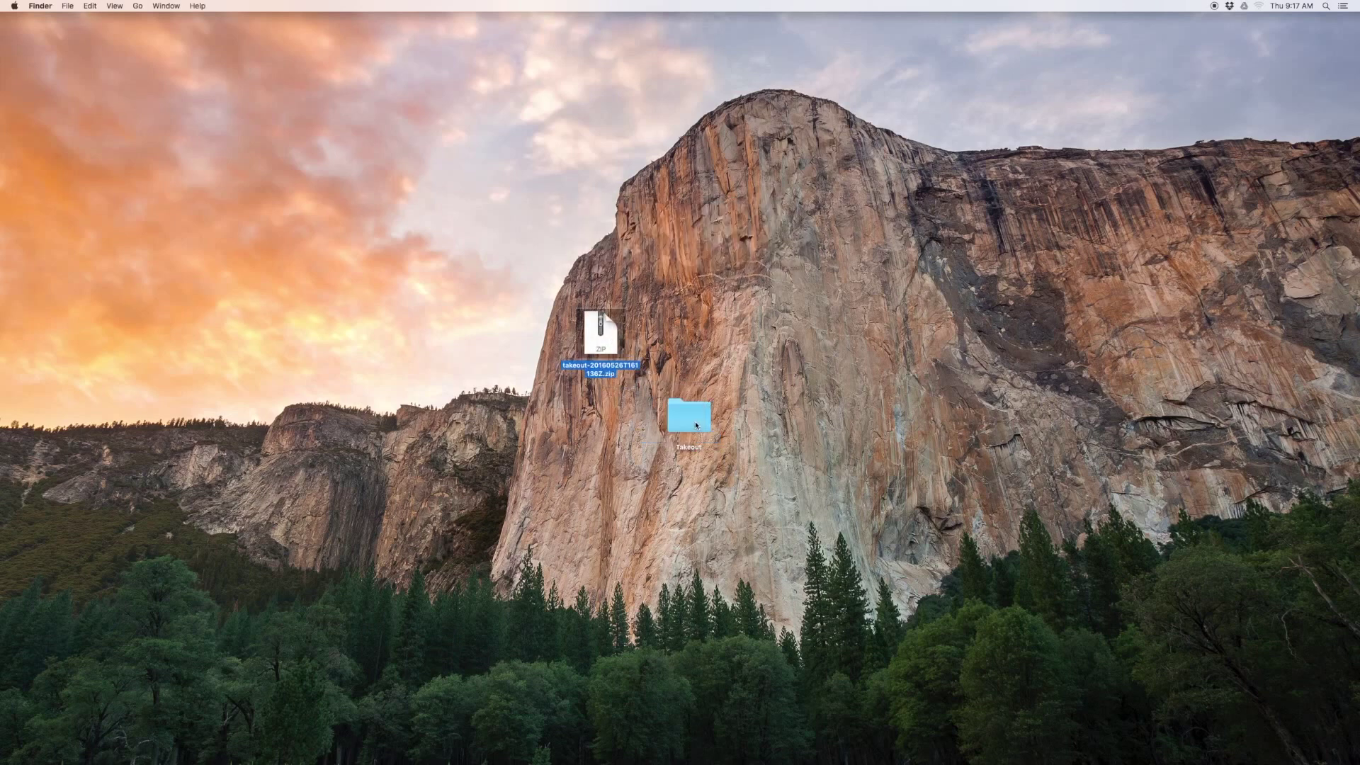
double_click(694, 423)
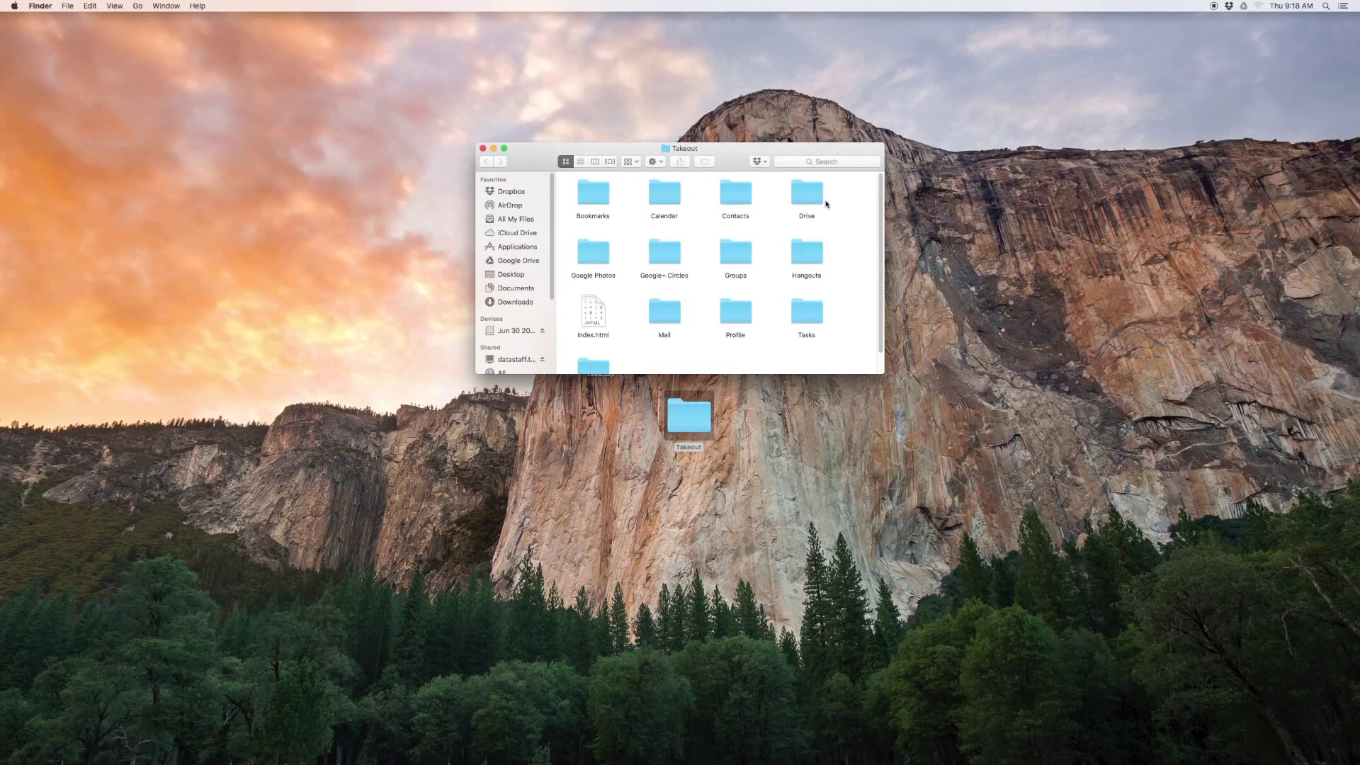
double_click(815, 200)
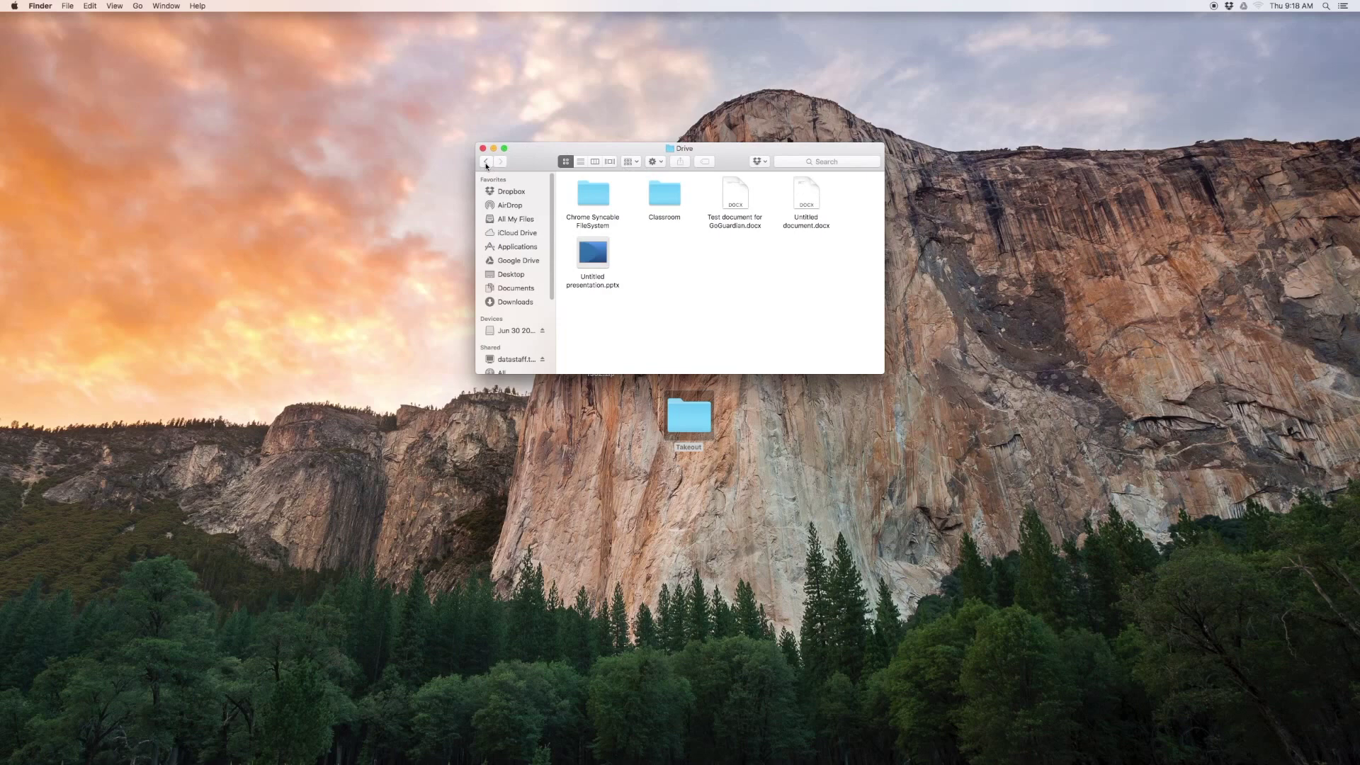
click(485, 163)
double_click(662, 191)
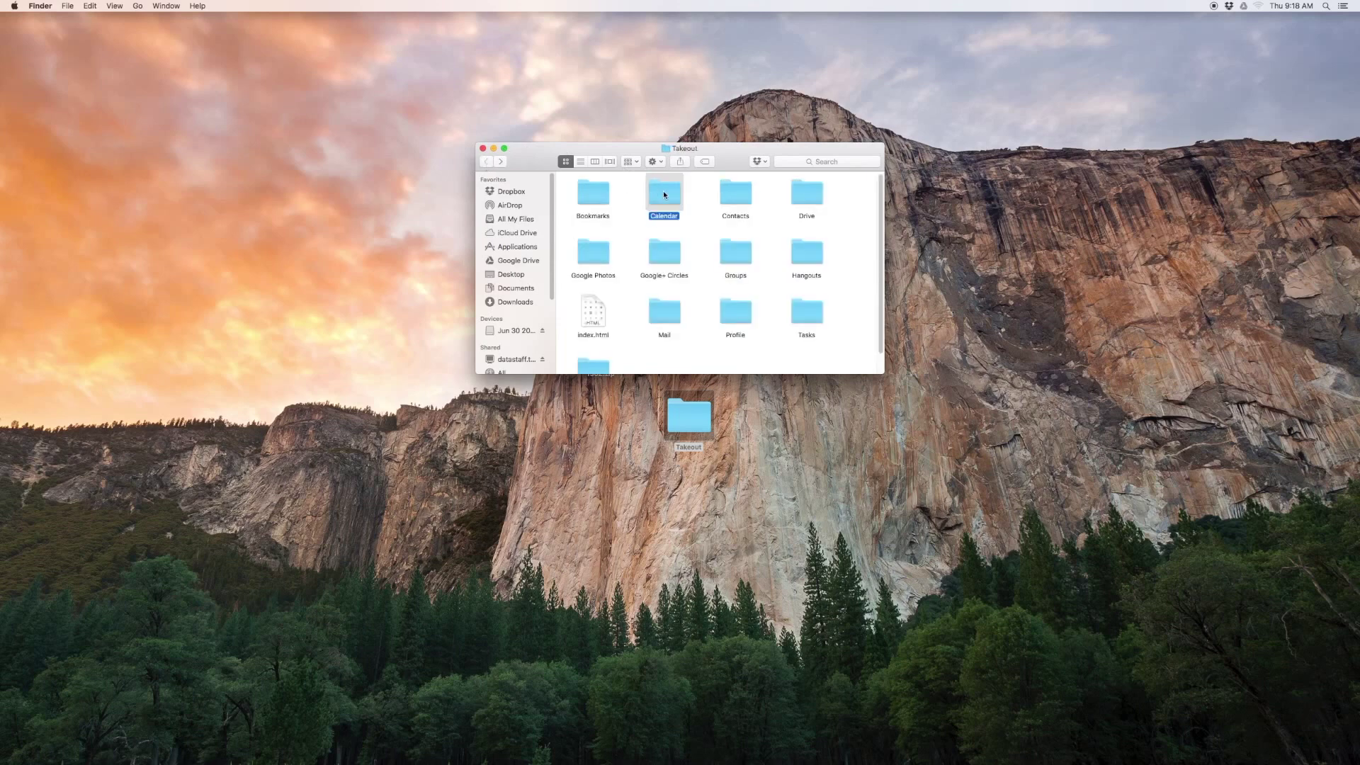
click(487, 162)
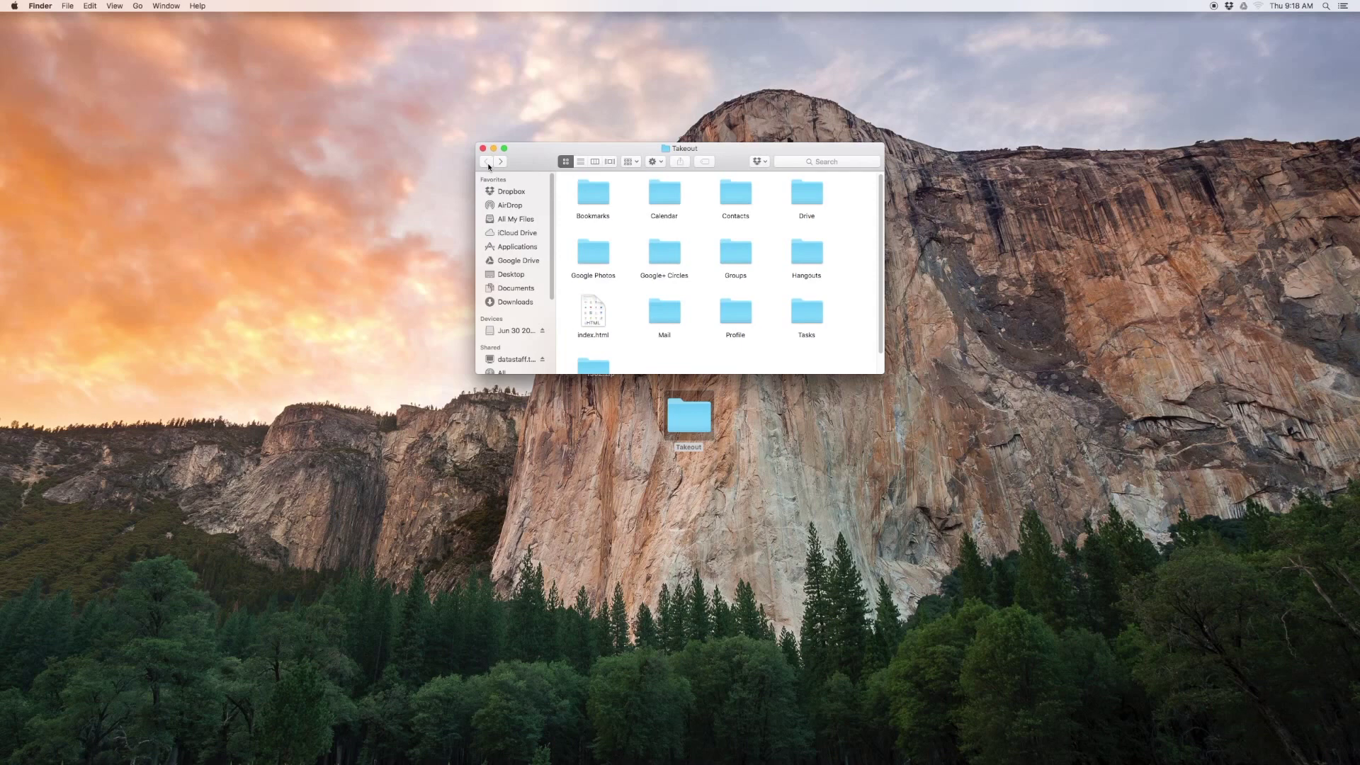